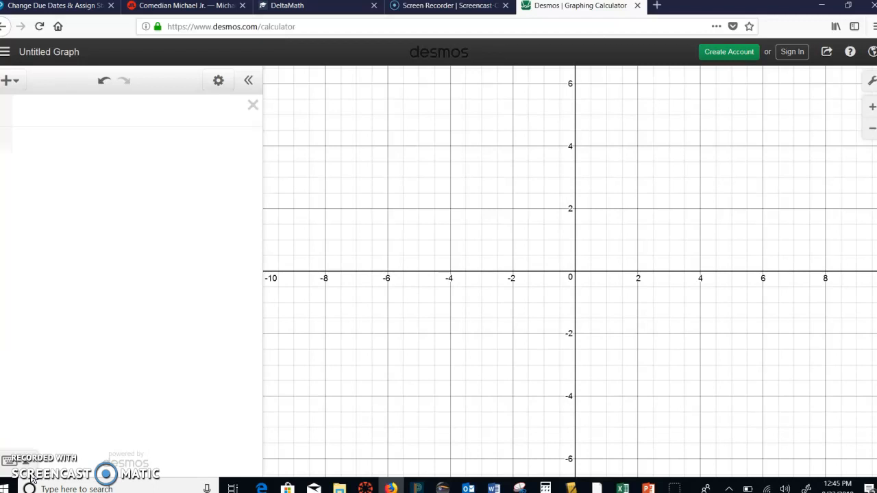
Graph the parabola y = -x^2 + 4x - 3 as the first expression.
left_click(251, 108)
left_click(170, 111)
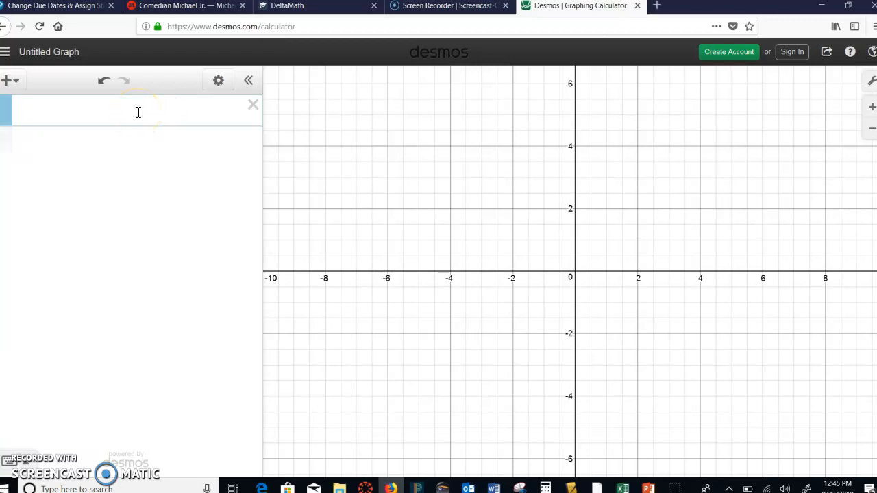
type("y=-")
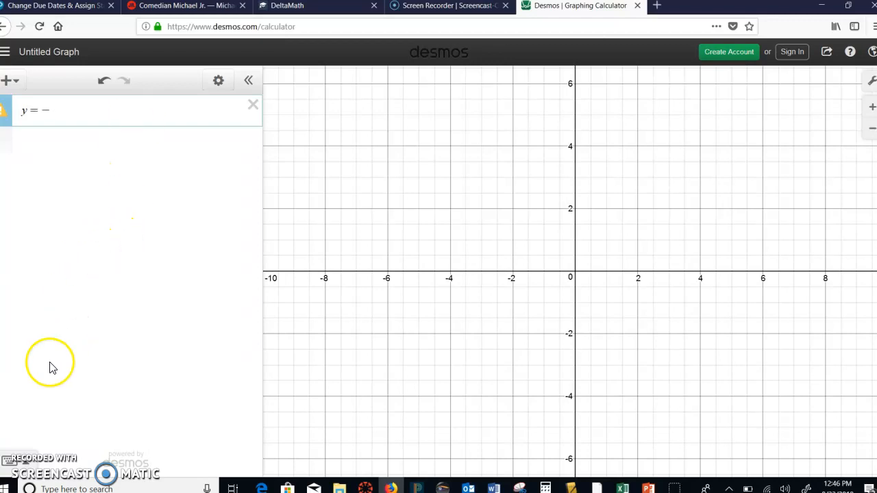
left_click(27, 462)
left_click(221, 398)
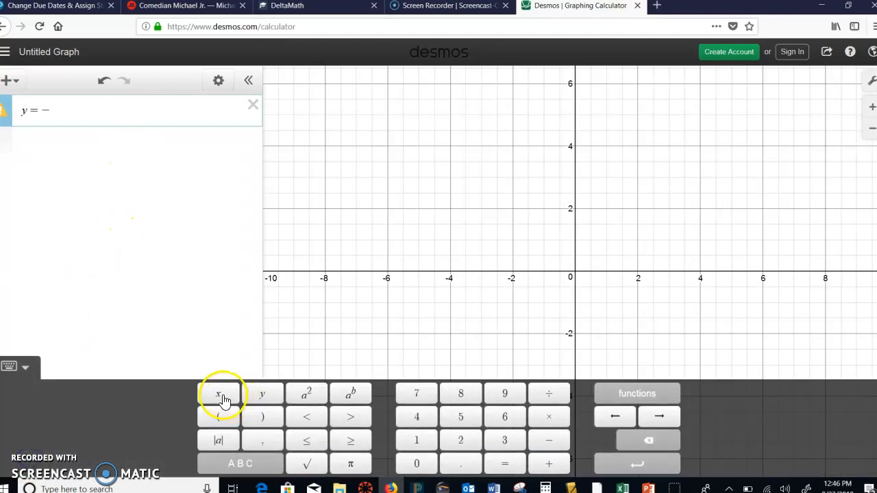
left_click(306, 395)
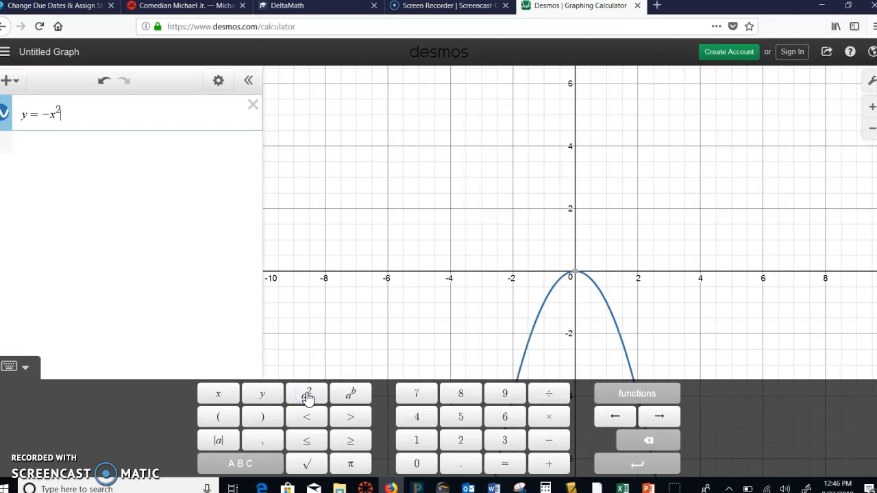
type("+4x")
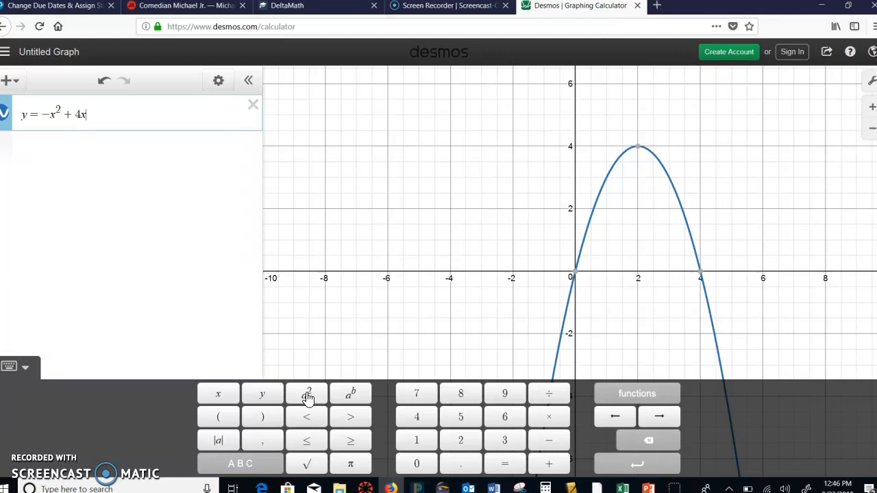
type("-3")
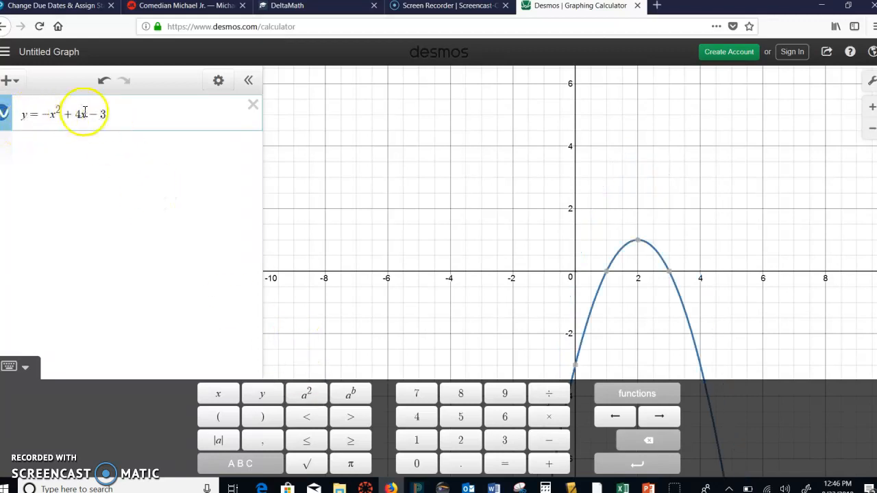
Graph the line y = -x + 1 as the second expression.
left_click(185, 150)
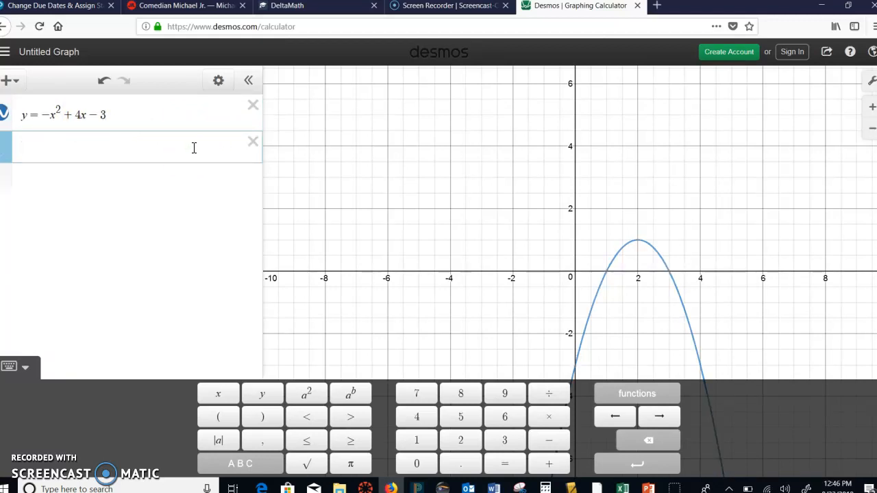
type("y=-x+1")
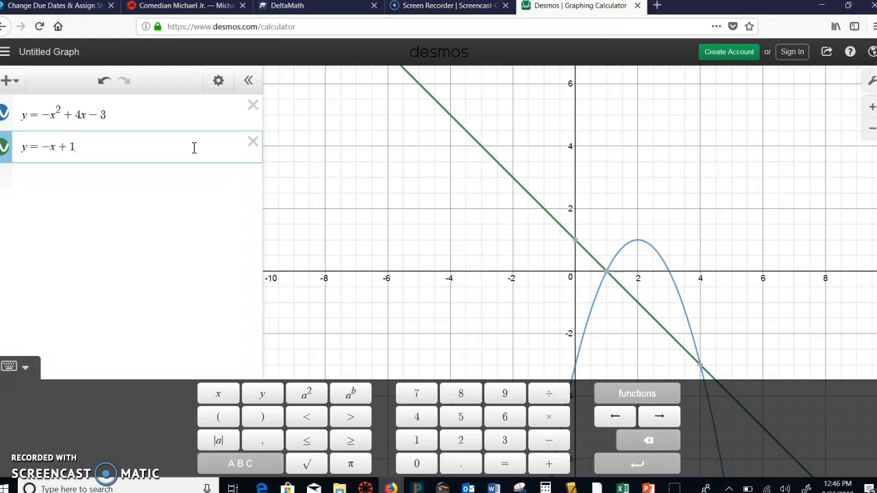
left_click(178, 295)
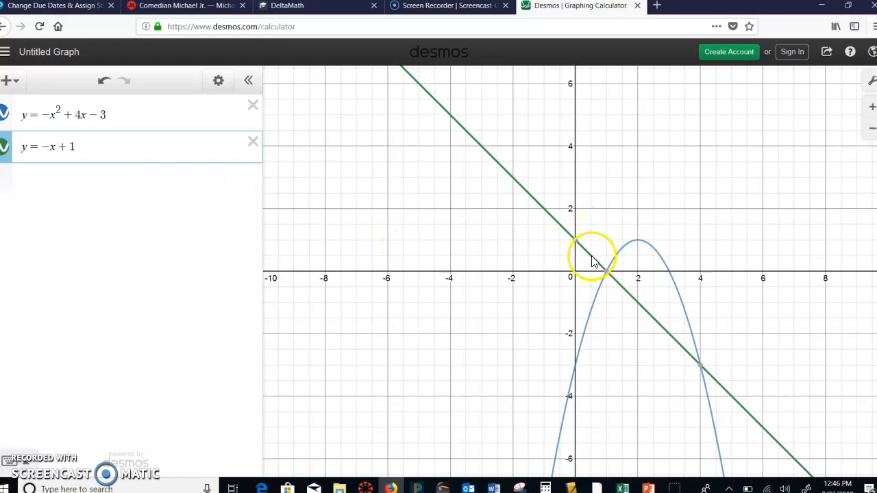
Examine the two points where the line y = -x + 1 crosses the parabola.
mouse_move(607, 275)
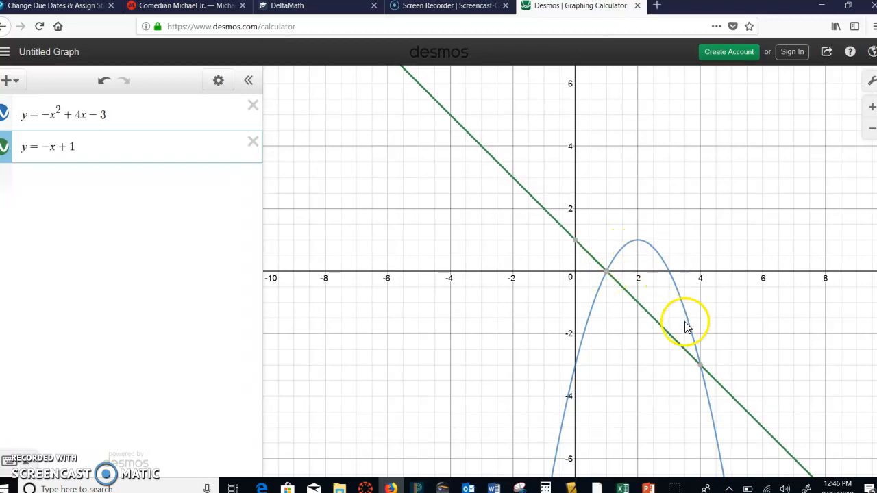
mouse_move(704, 374)
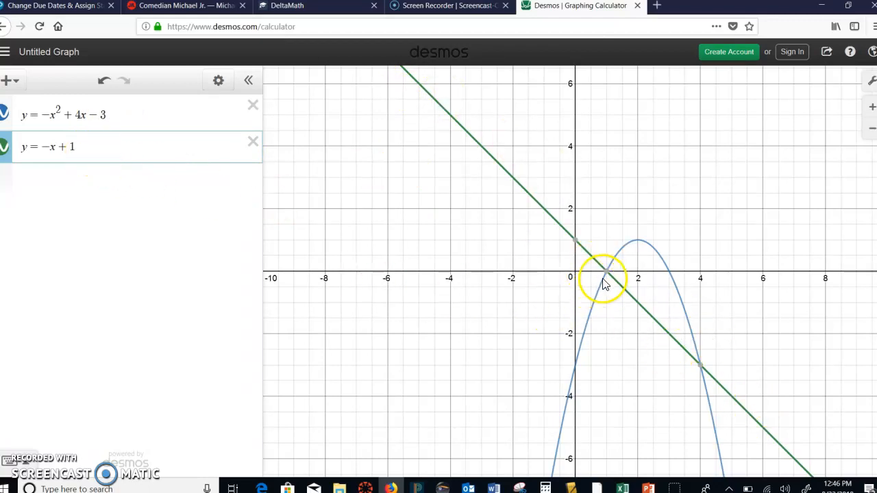
left_click(702, 365)
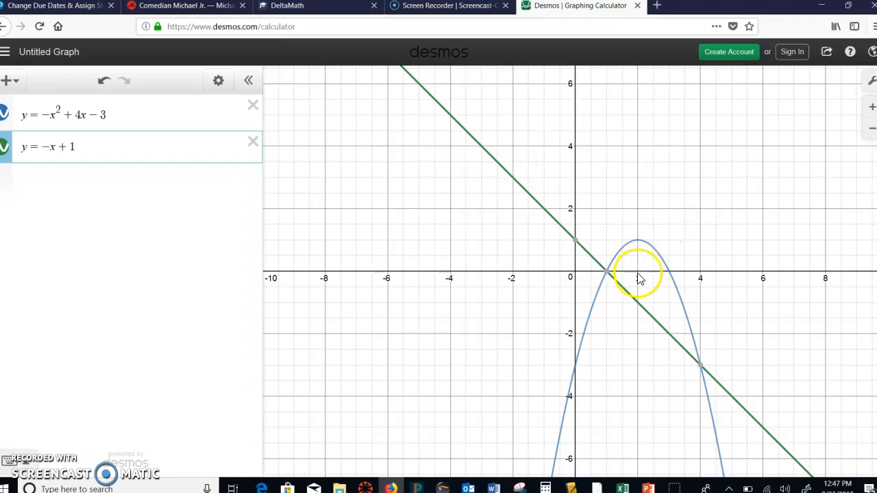
Replace the first expression with the parabola y = x^2 - 8x + 12.
left_click(111, 114)
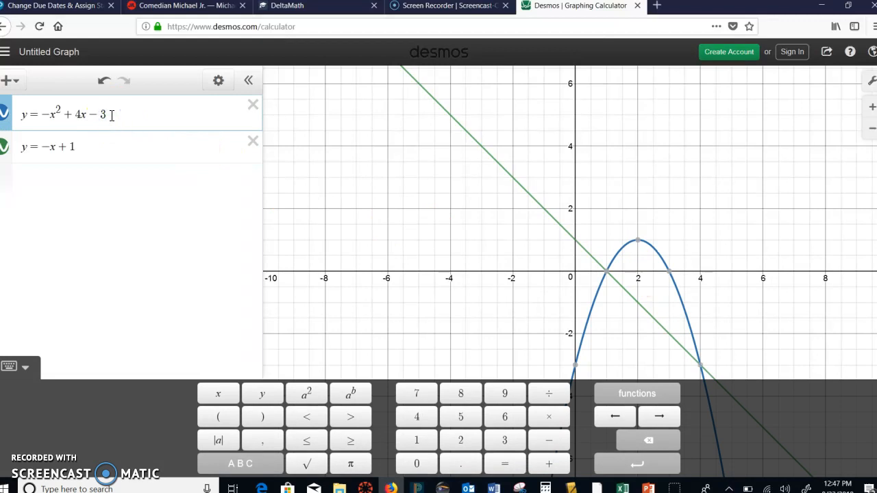
key("BackSpace")
key("BackSpace")
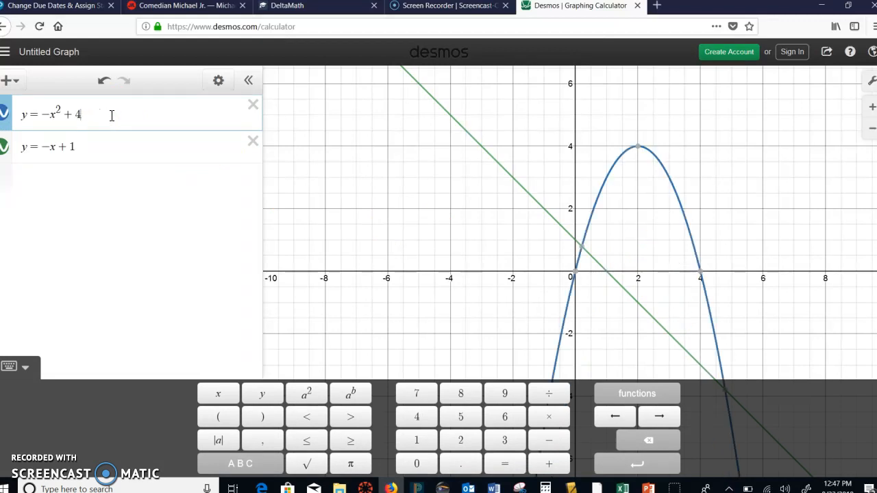
key("BackSpace")
key("BackSpace")
key("BackSpace")
key("BackSpace")
key("BackSpace")
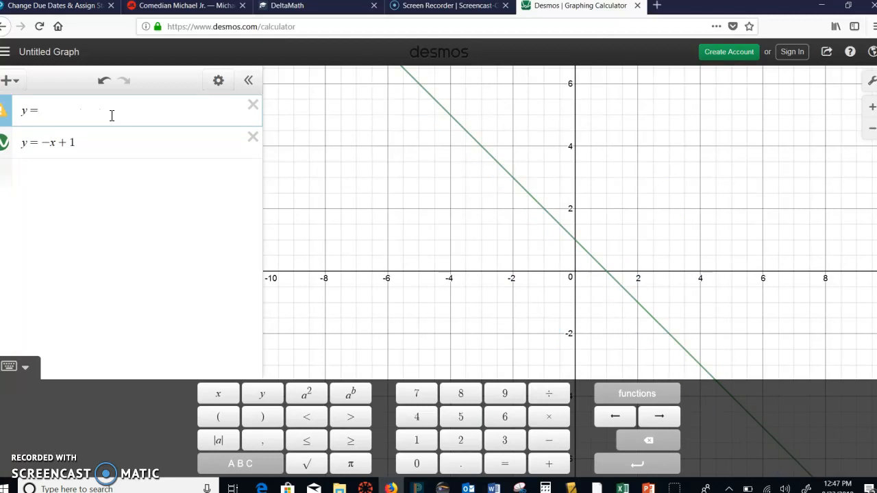
type("x")
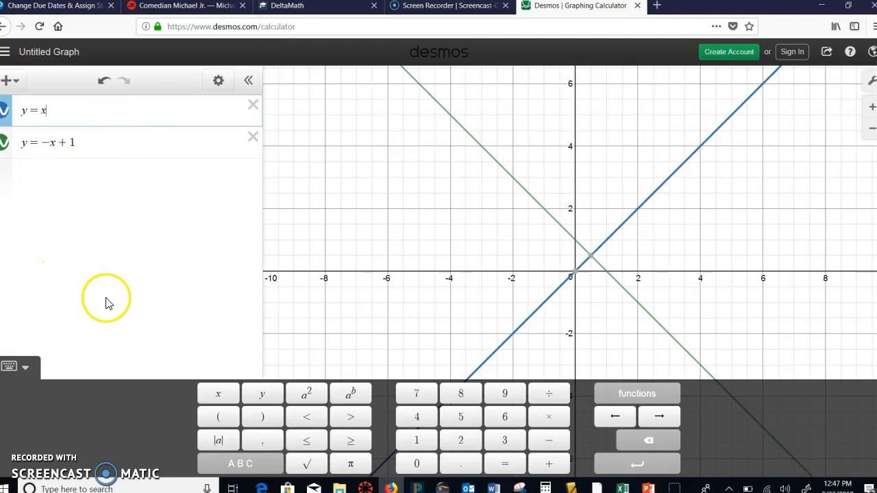
left_click(317, 401)
type("-8")
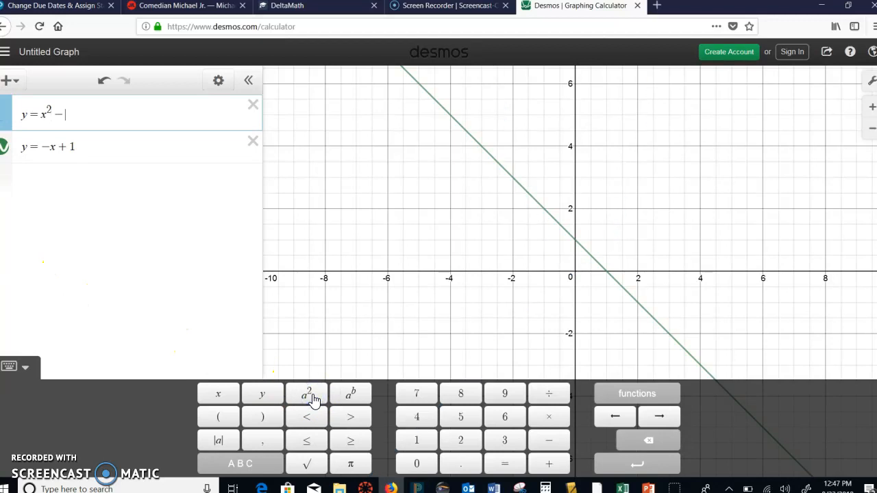
type("x+12")
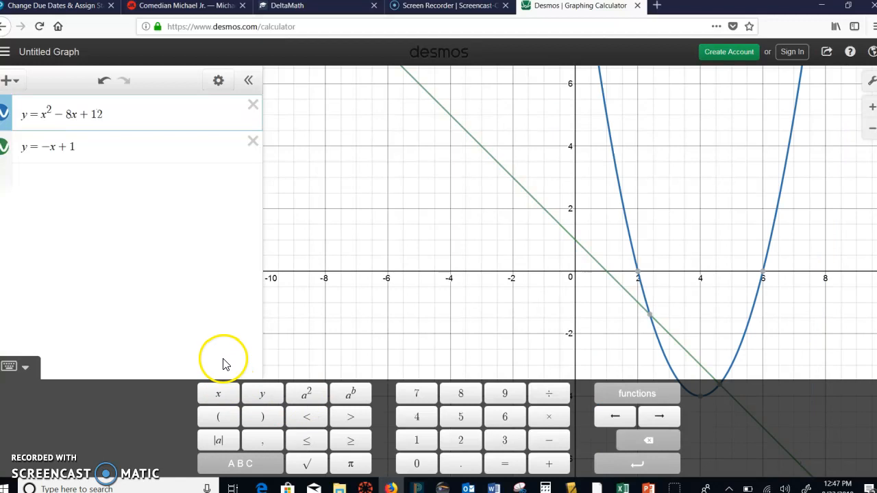
Replace the second expression with the line y = 4x - 15.
left_click(82, 155)
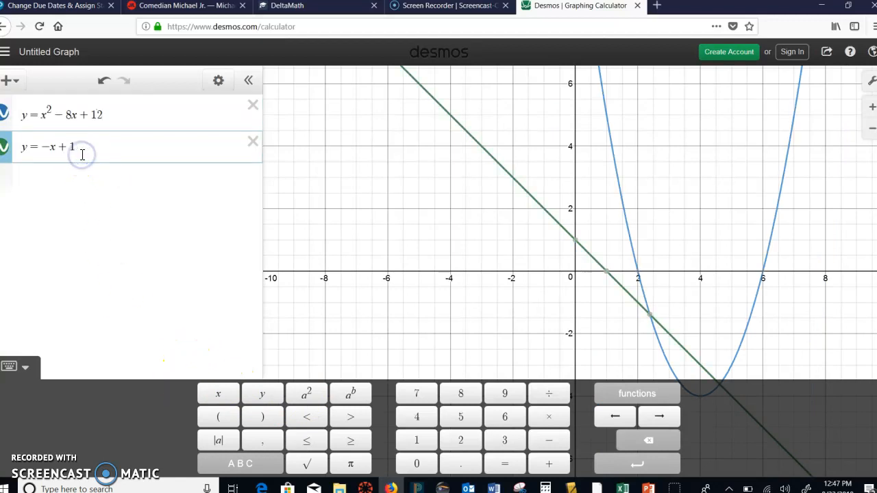
key("BackSpace")
key("BackSpace")
key("BackSpace")
key("BackSpace")
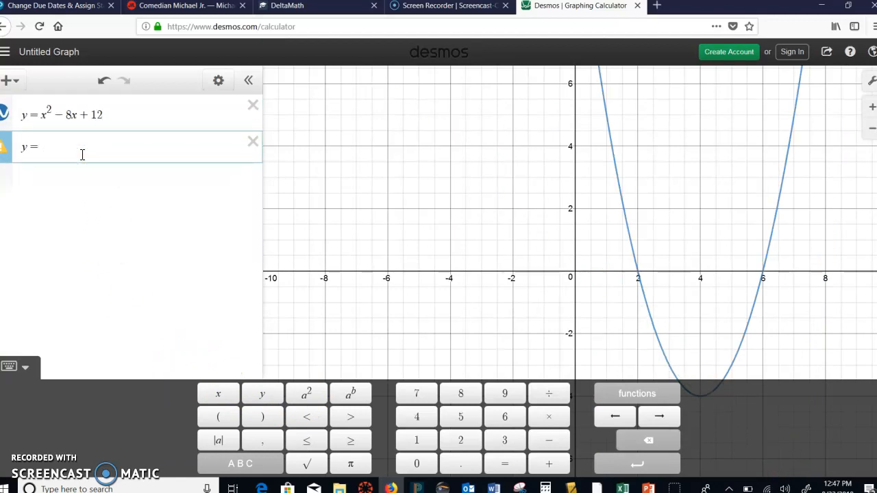
type("4x")
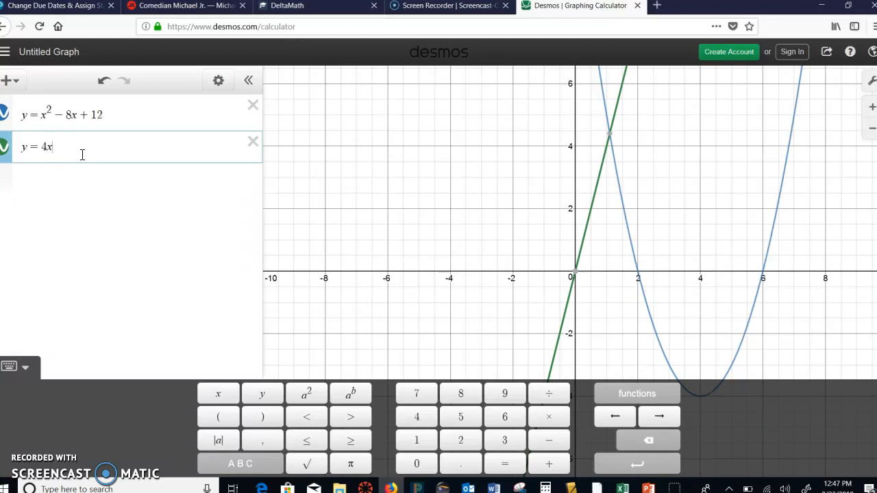
type("-15")
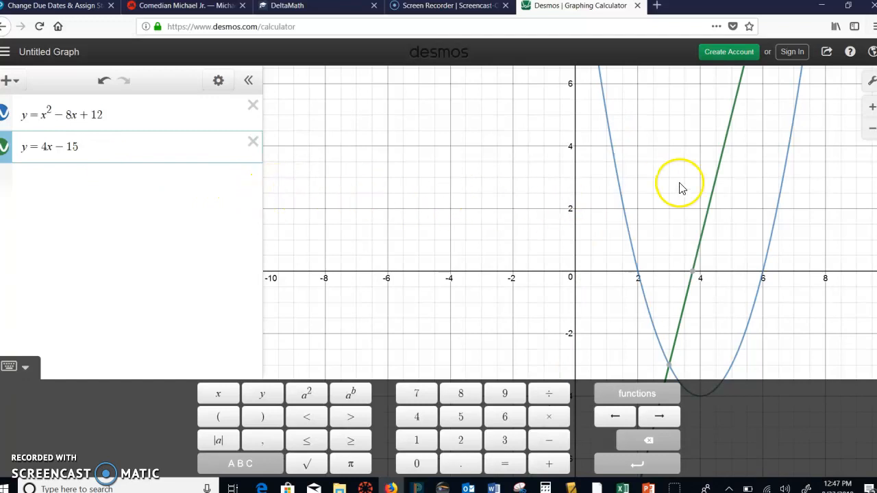
Examine both intersections of the line y = 4x - 15 with the parabola, including the one beyond the original view.
mouse_move(671, 370)
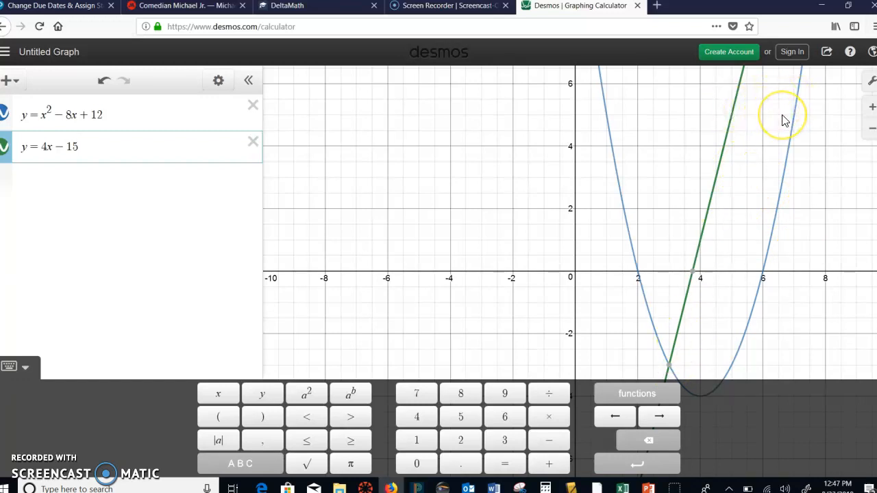
left_click(443, 231)
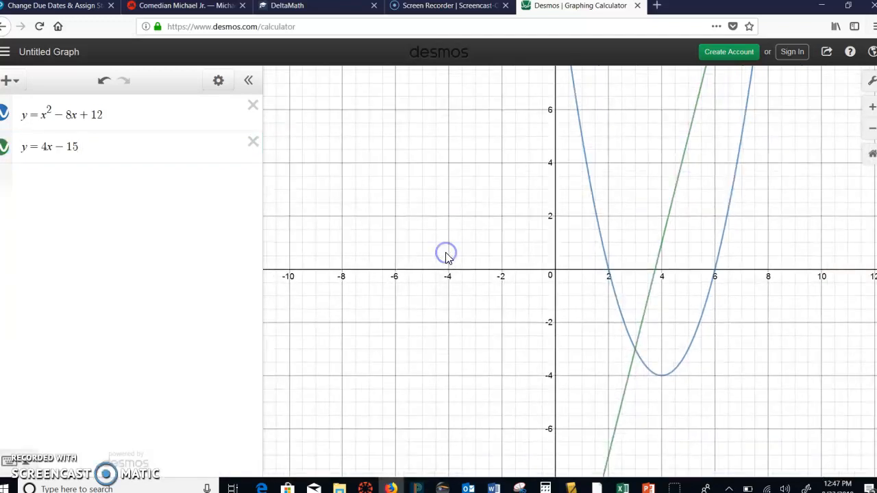
scroll(445, 254, "down", 5)
scroll(460, 284, "down", 5, "ctrl")
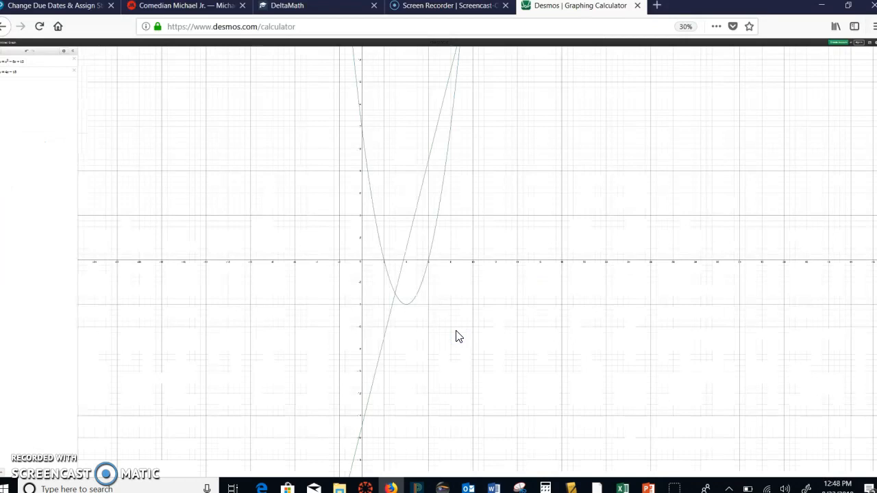
left_click_drag(344, 342, 465, 377)
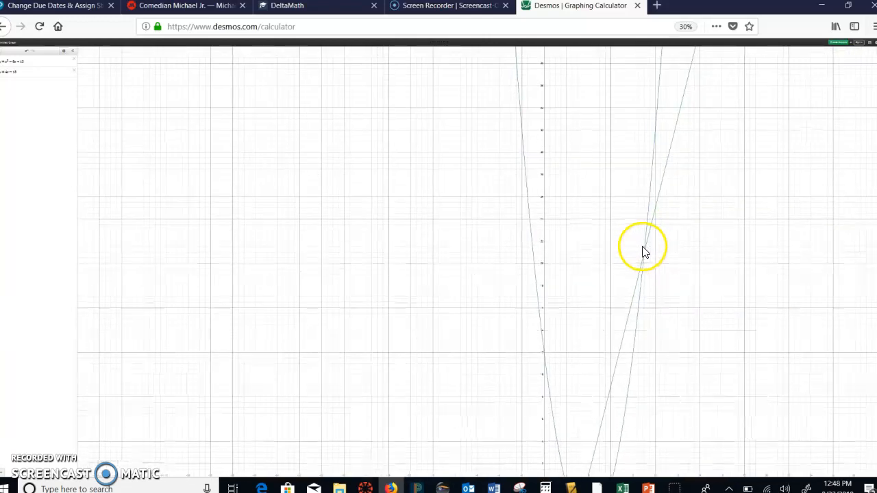
scroll(651, 254, "up", 1)
left_click_drag(620, 222, 568, 196)
scroll(553, 188, "up", 3)
scroll(620, 274, "up", 2)
scroll(630, 271, "up", 4)
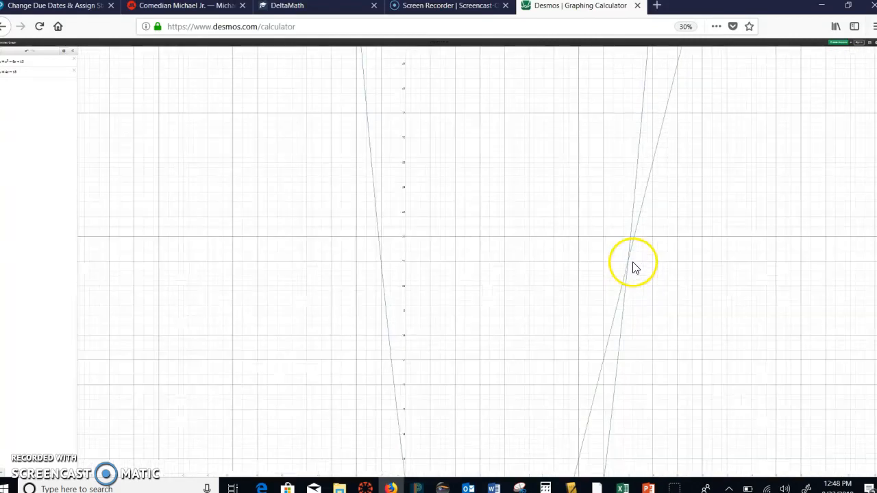
scroll(628, 266, "up", 4)
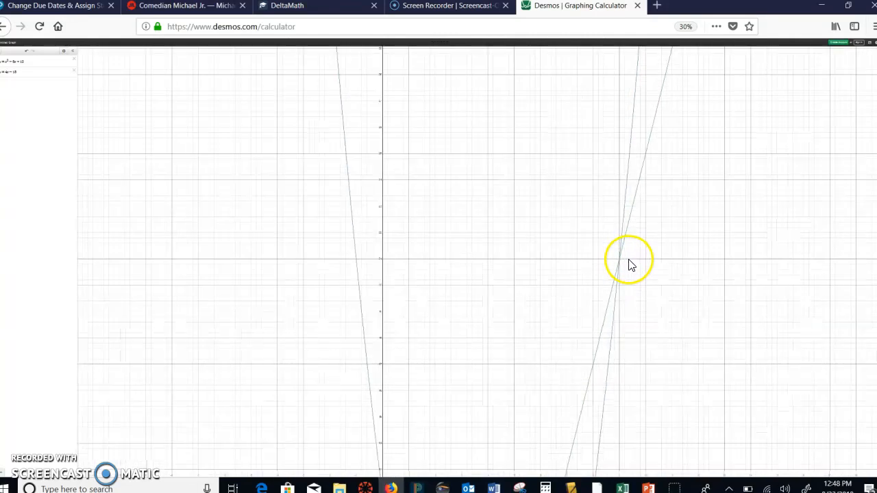
left_click(620, 265)
left_click(535, 216)
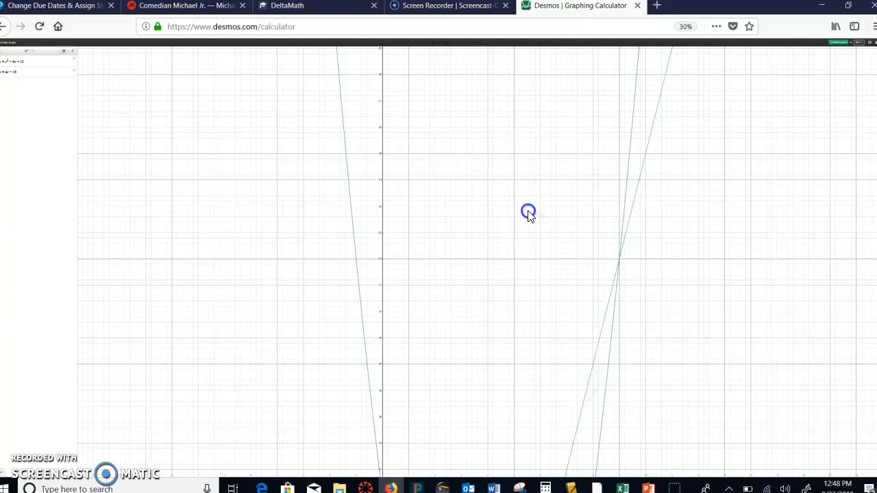
scroll(483, 197, "up", 4)
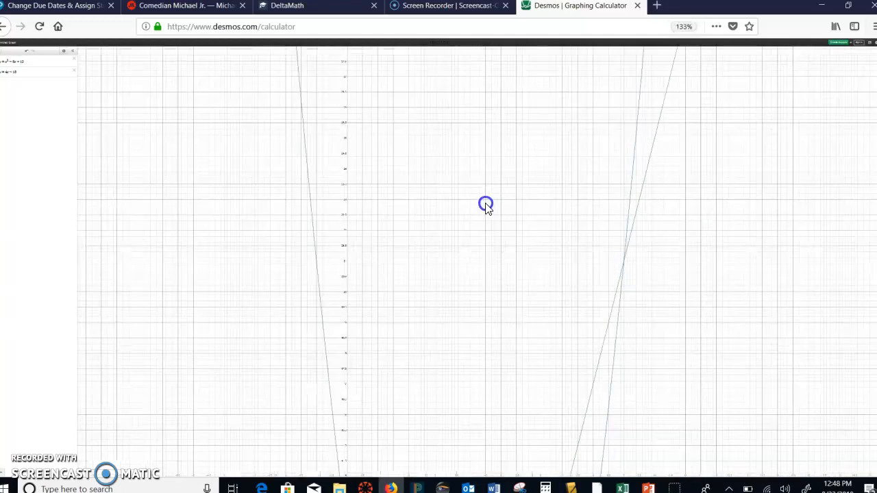
scroll(458, 203, "up", 5)
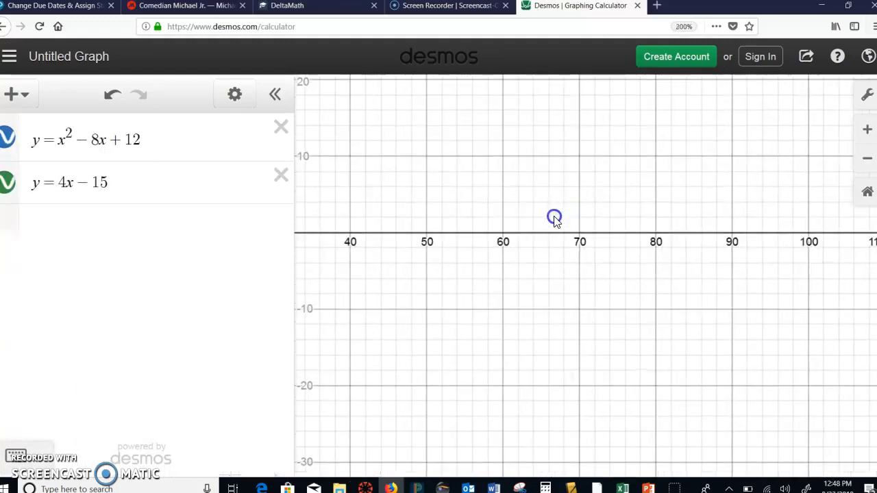
scroll(551, 261, "up", 5)
scroll(550, 265, "down", 5)
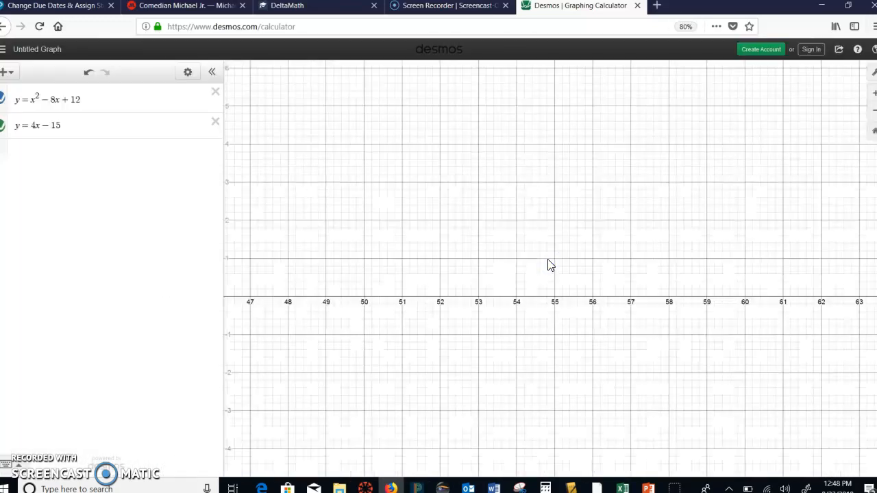
scroll(550, 265, "down", 5)
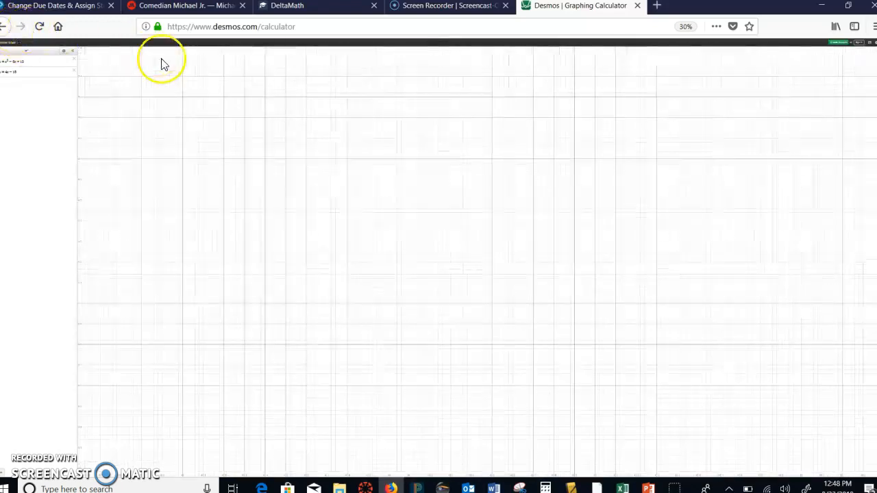
Read the coordinates of the upper intersection between the parabola and the line y = 4x - 15.
left_click(353, 277)
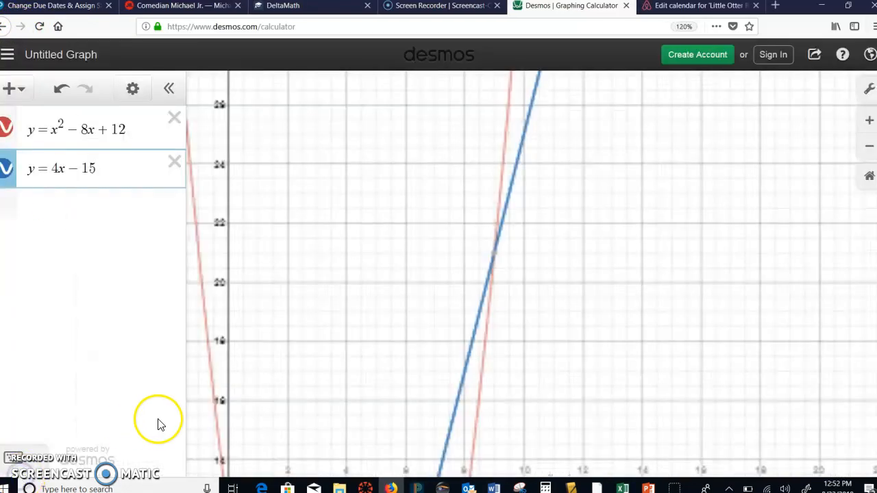
mouse_move(496, 260)
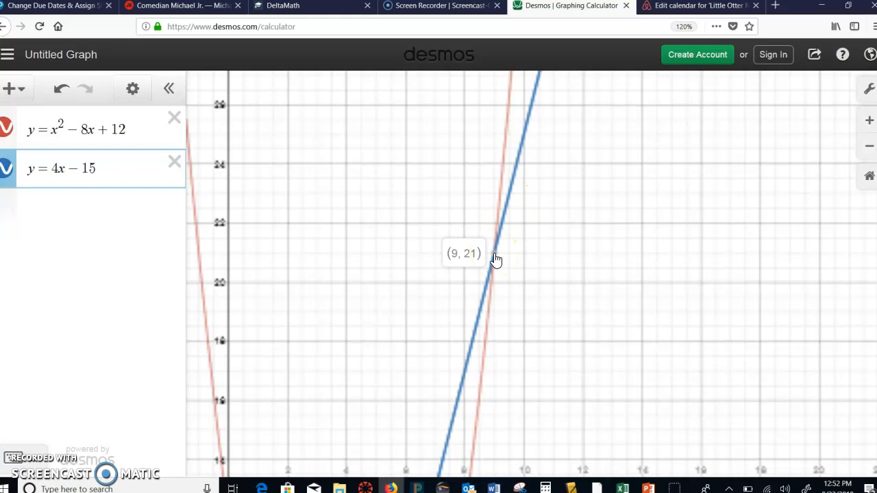
Replace the parabola in the first expression with the circle x^2 + y^2 = 25.
left_click(313, 238)
left_click_drag(312, 238, 555, 163)
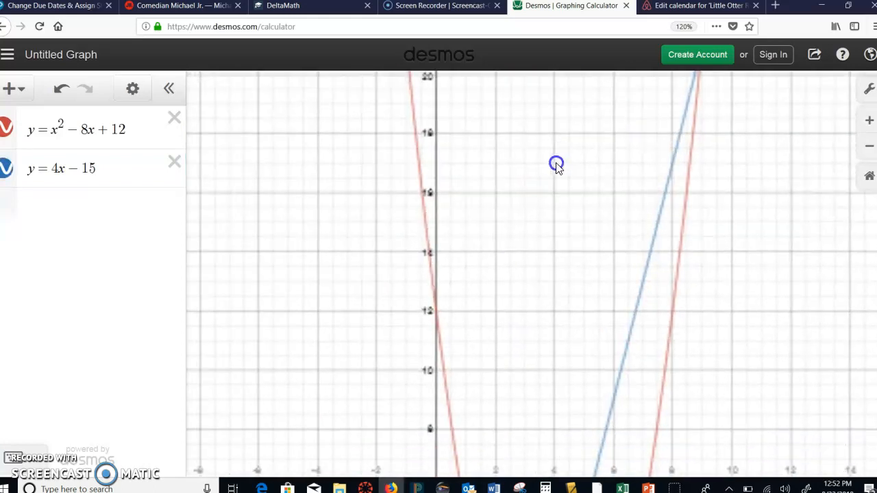
left_click_drag(401, 268, 450, 290)
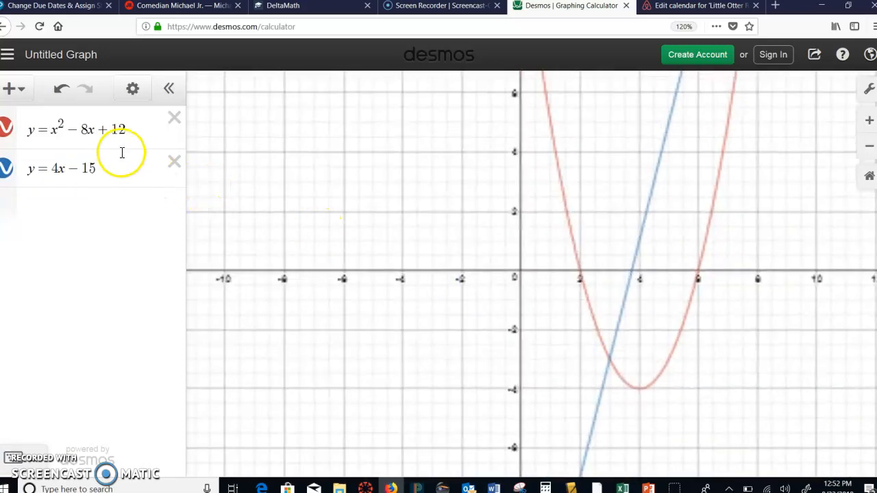
left_click(134, 130)
key("BackSpace")
key("BackSpace")
key("BackSpace")
key("BackSpace")
key("BackSpace")
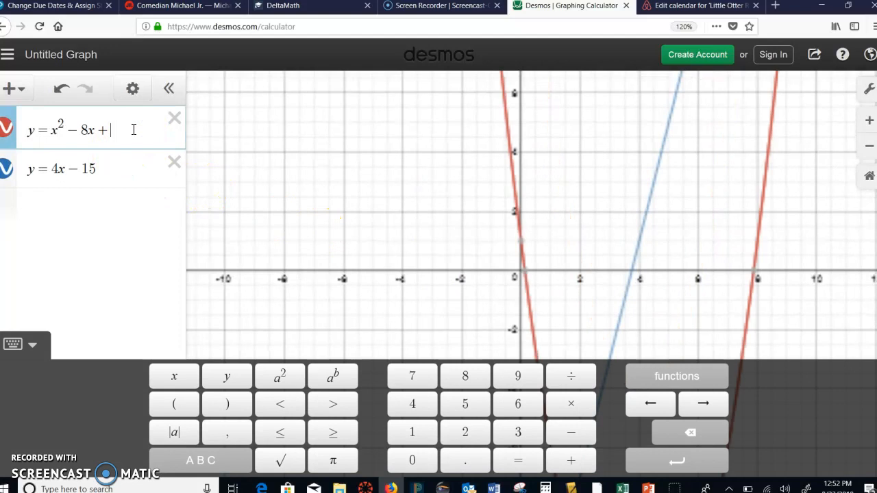
key("BackSpace")
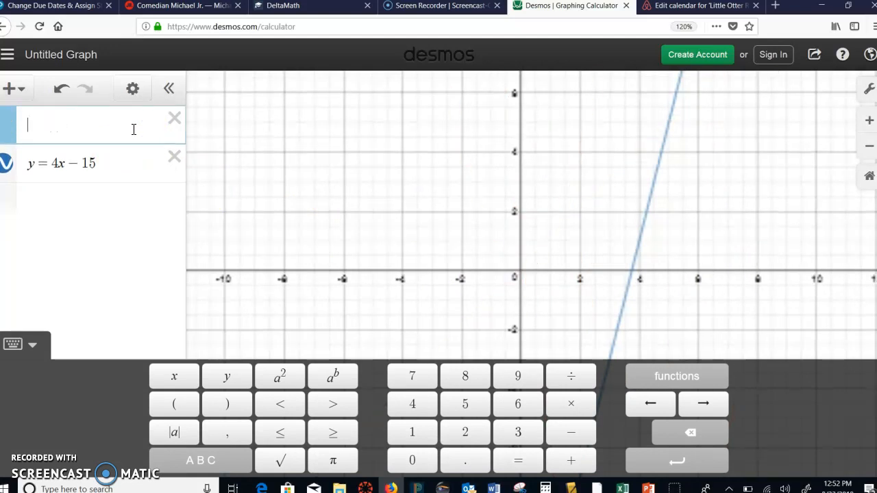
left_click(174, 376)
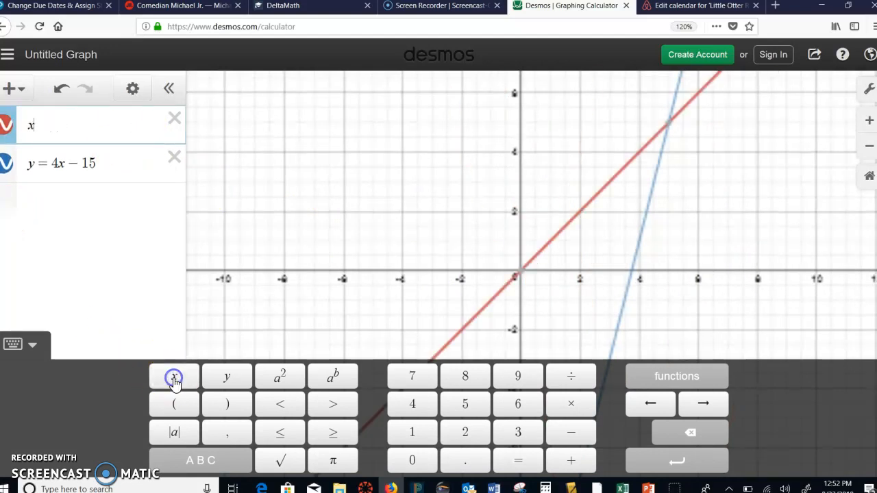
left_click(280, 376)
left_click(570, 460)
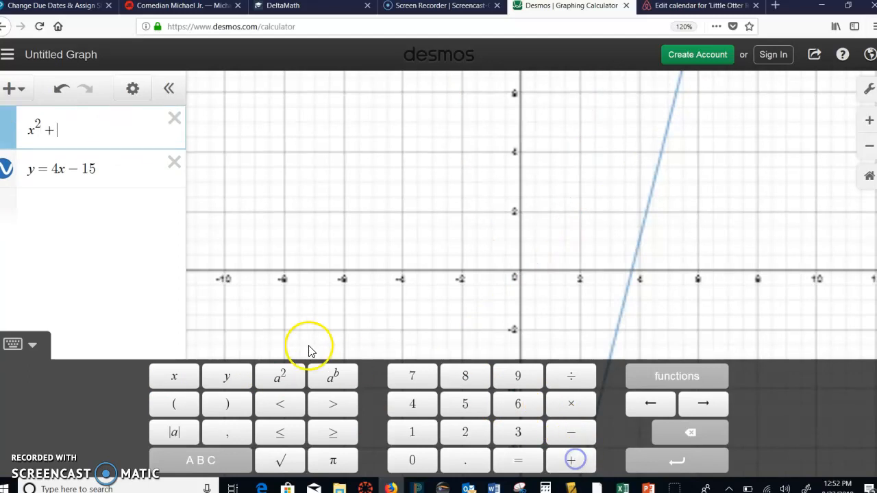
left_click(228, 379)
left_click(280, 376)
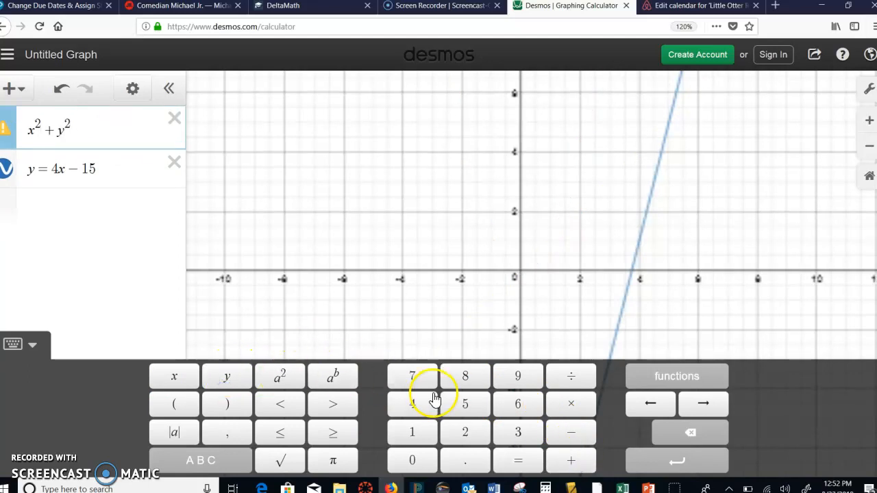
left_click(521, 460)
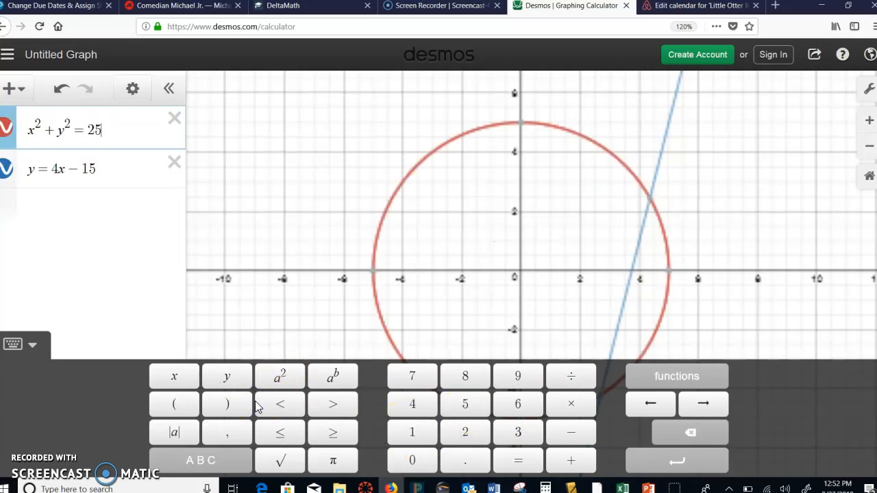
Replace the line in the second expression with y = 7x + 25.
left_click(103, 174)
key("BackSpace")
key("BackSpace")
key("BackSpace")
key("BackSpace")
key("BackSpace")
type("7x ")
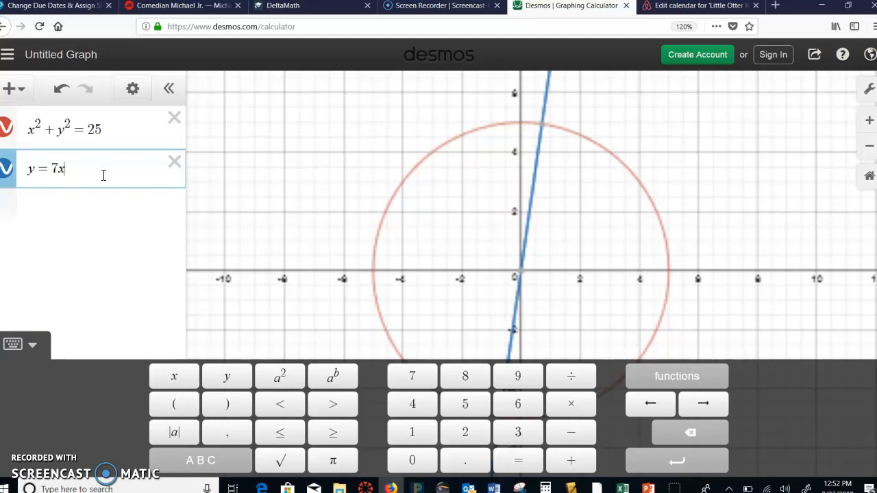
type("+ ")
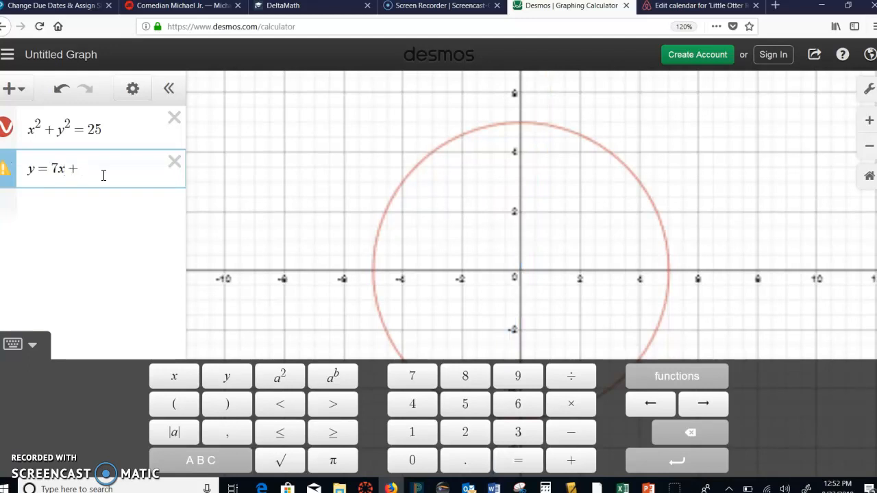
type("5")
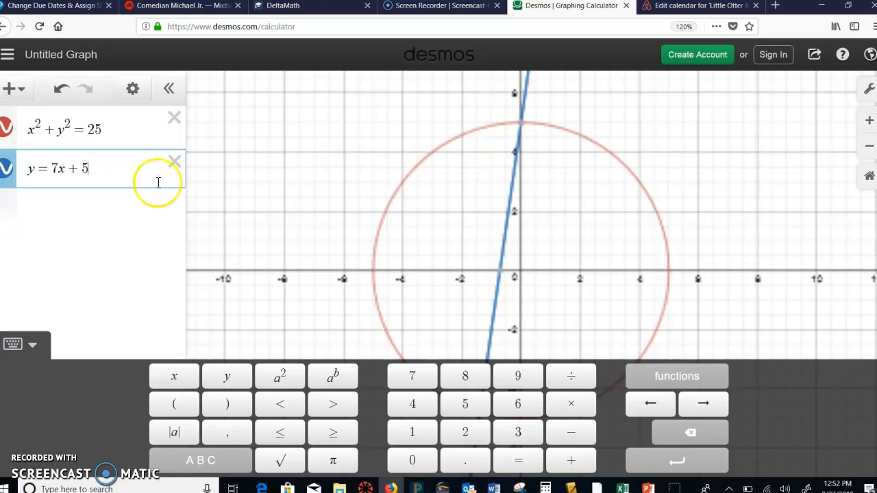
key("BackSpace")
type("25")
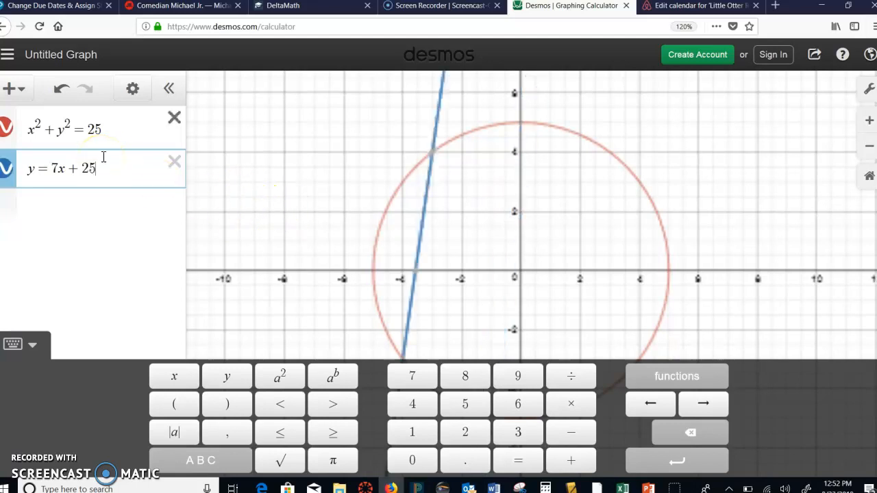
Read the coordinates of both intersections between the circle and the line y = 7x + 25.
left_click(433, 153)
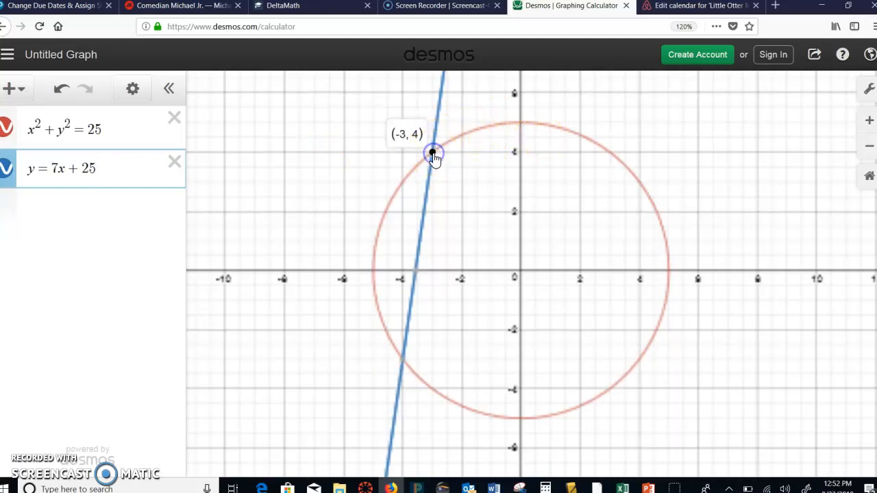
mouse_move(399, 375)
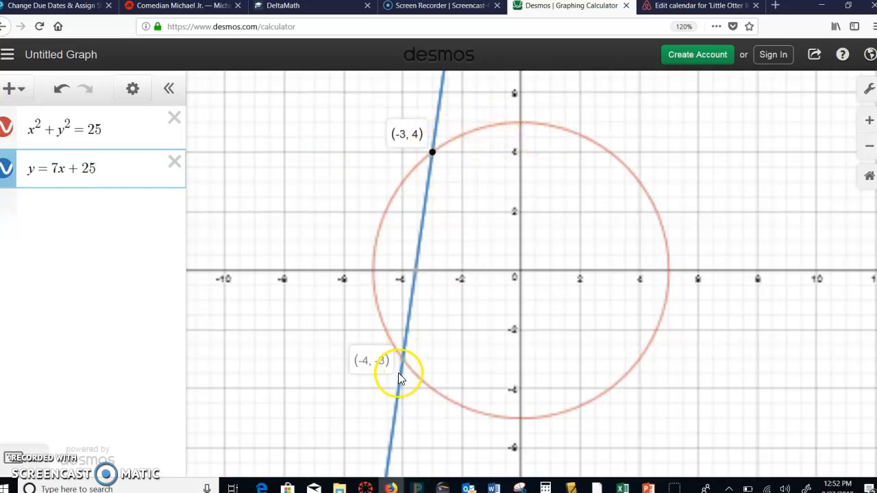
left_click(403, 360)
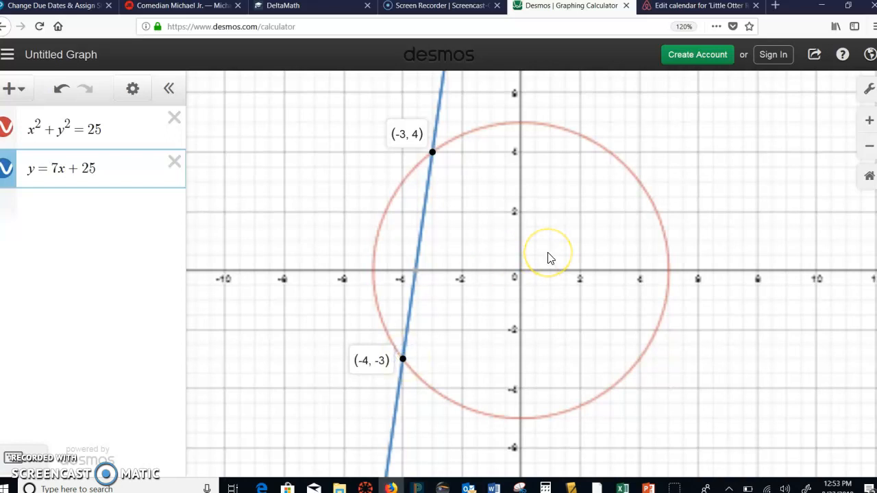
left_click(195, 246)
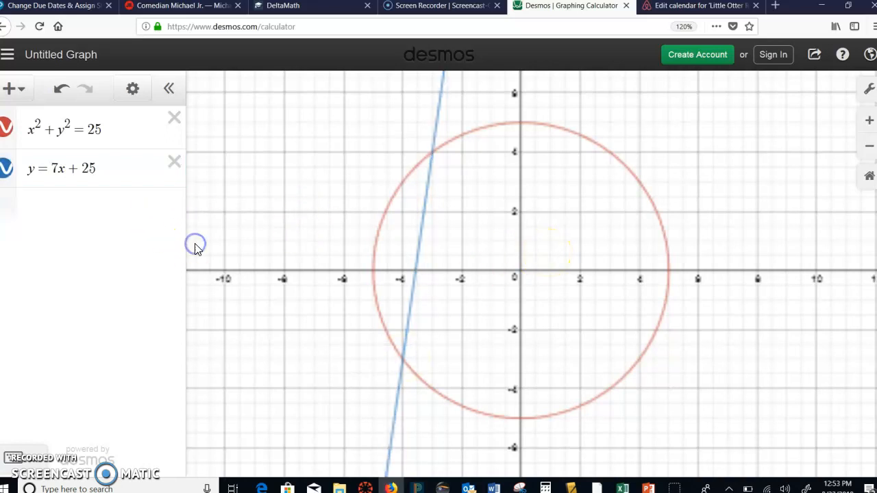